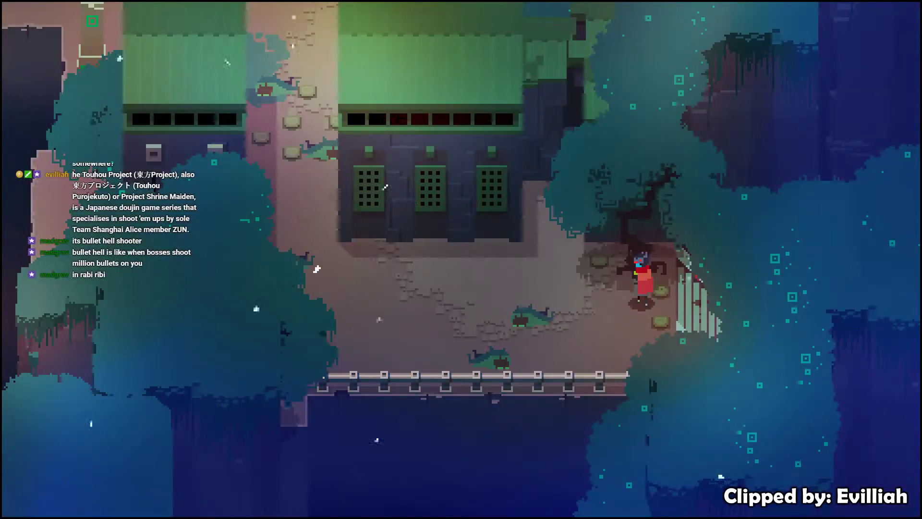
key("Tab")
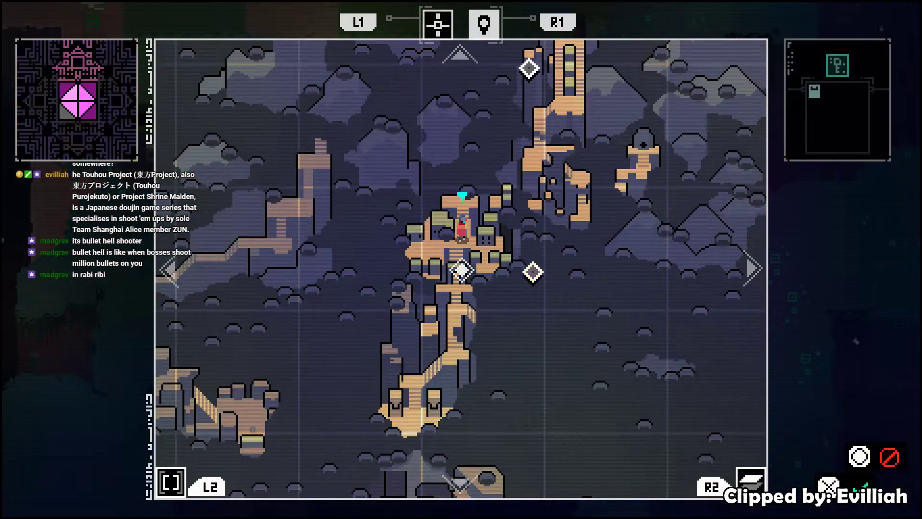
key("Up")
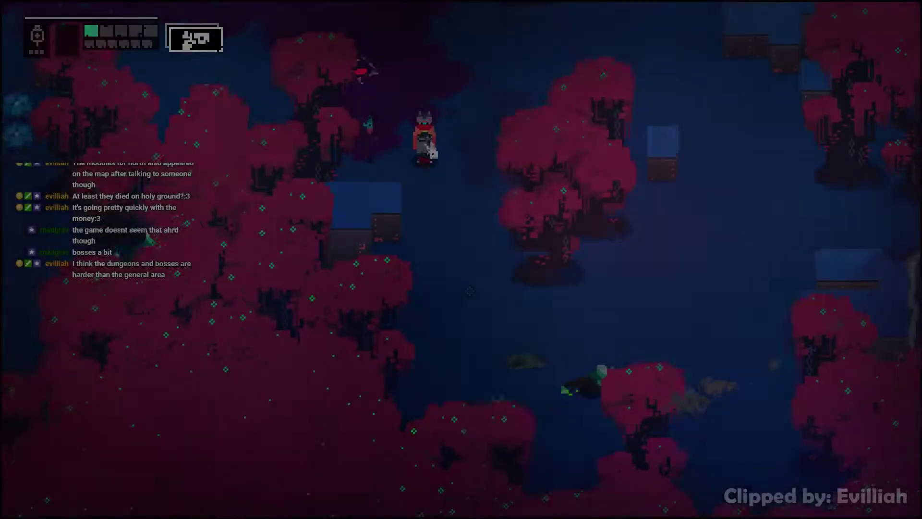
key("s")
key("space")
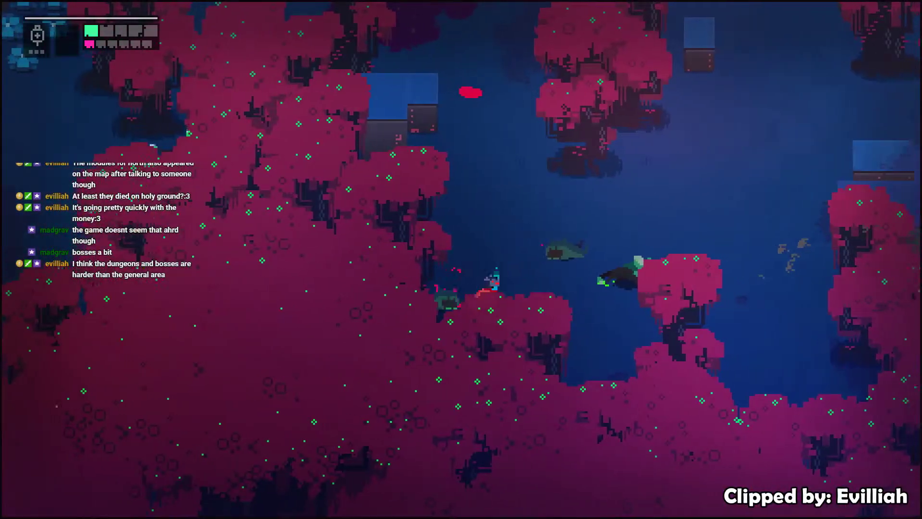
key("d")
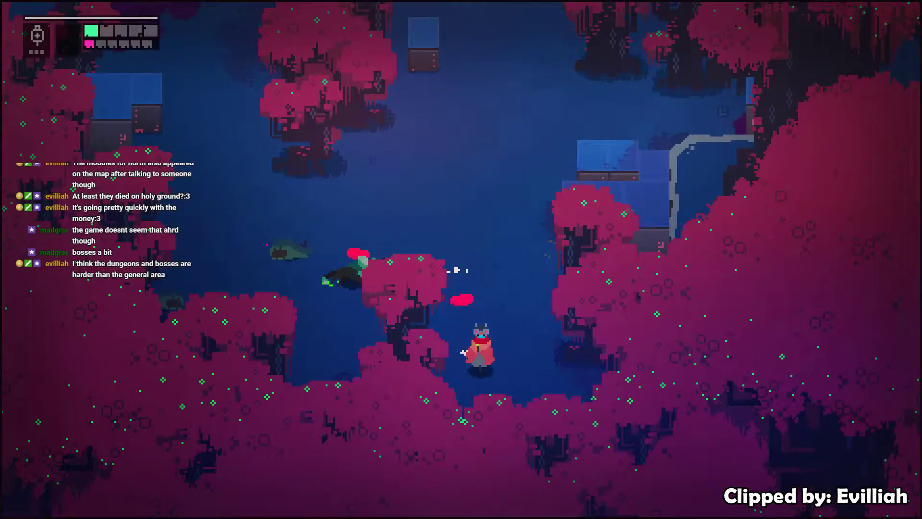
key("w")
key("space")
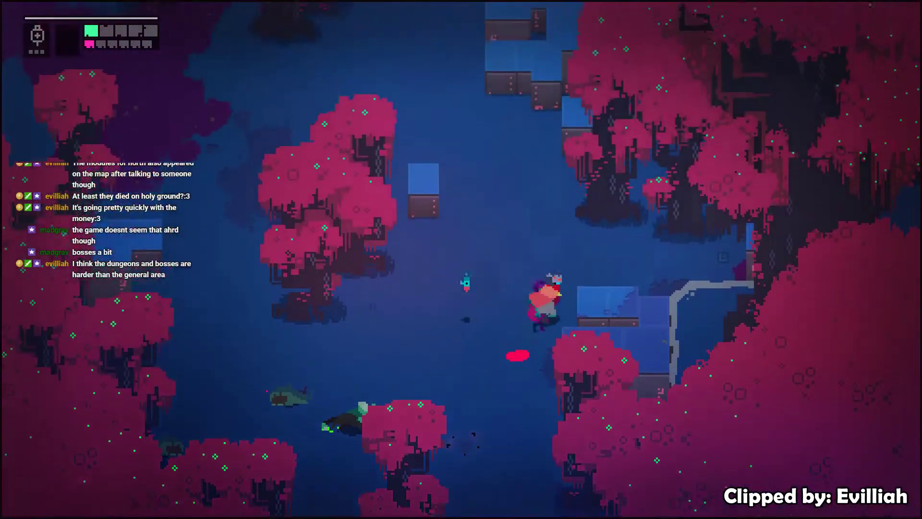
key("d")
key("a")
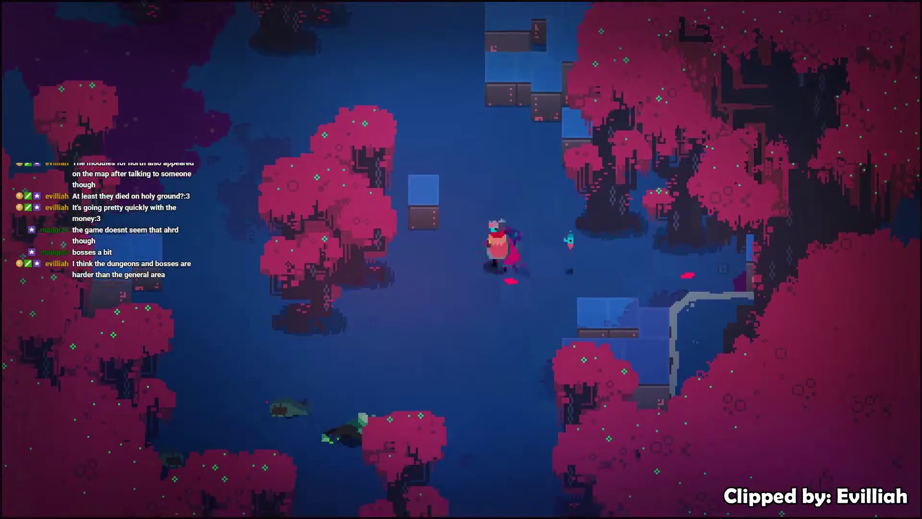
key("w")
key("a")
key("w")
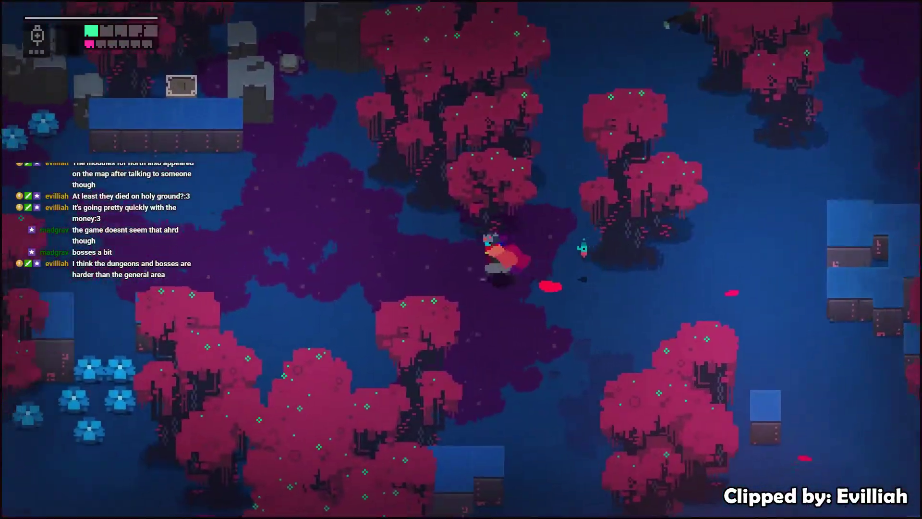
key("a")
key("w")
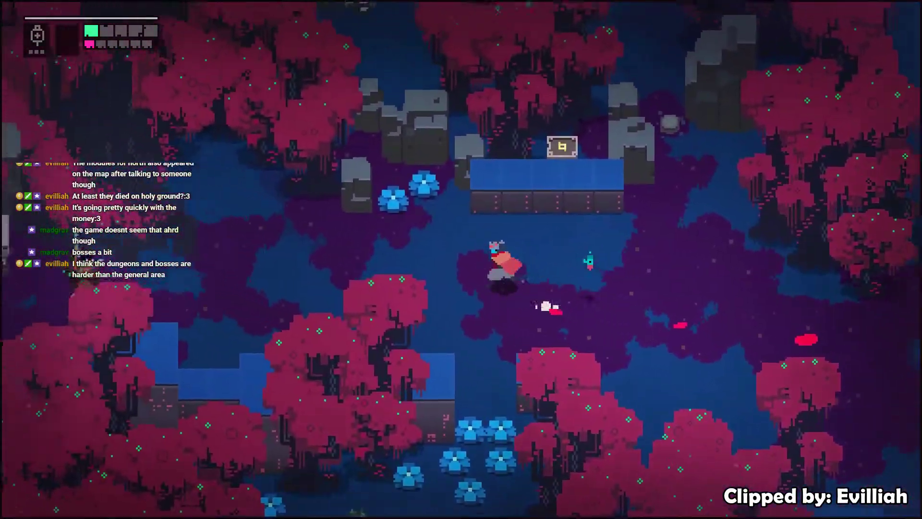
key("j")
key("d")
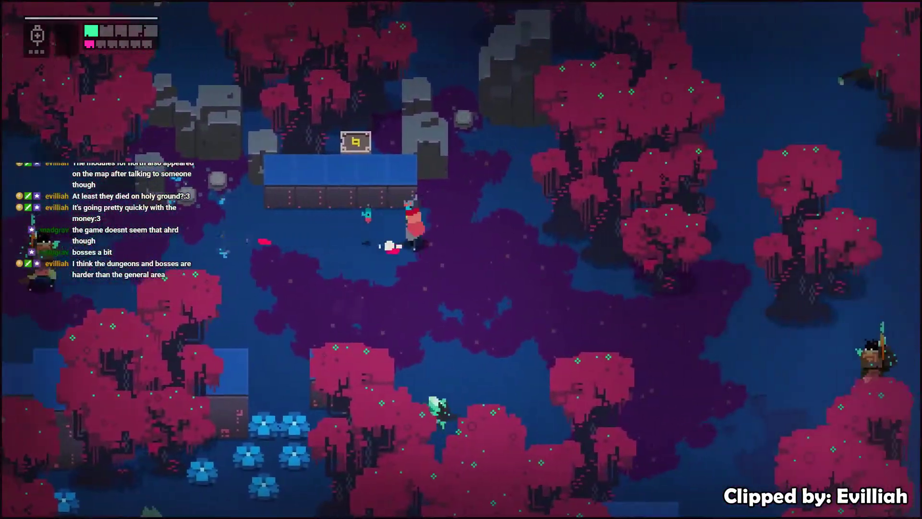
key("j")
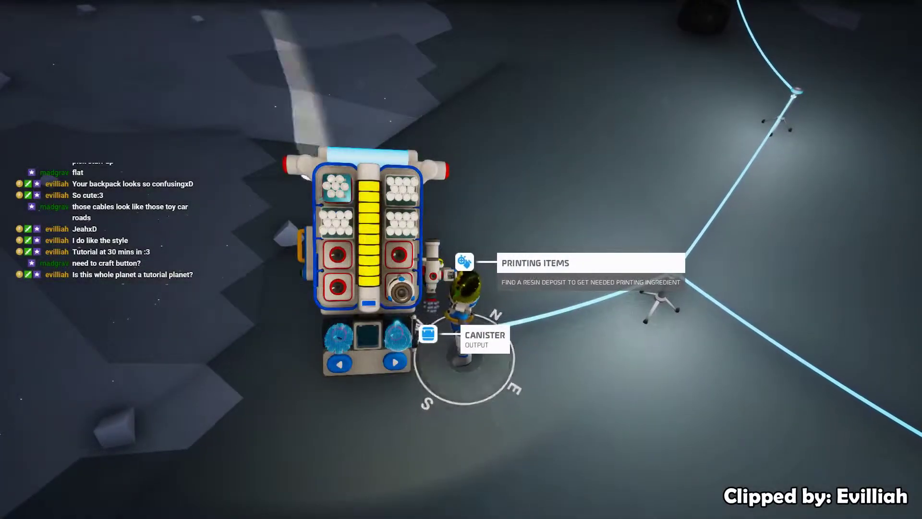
left_click(333, 228)
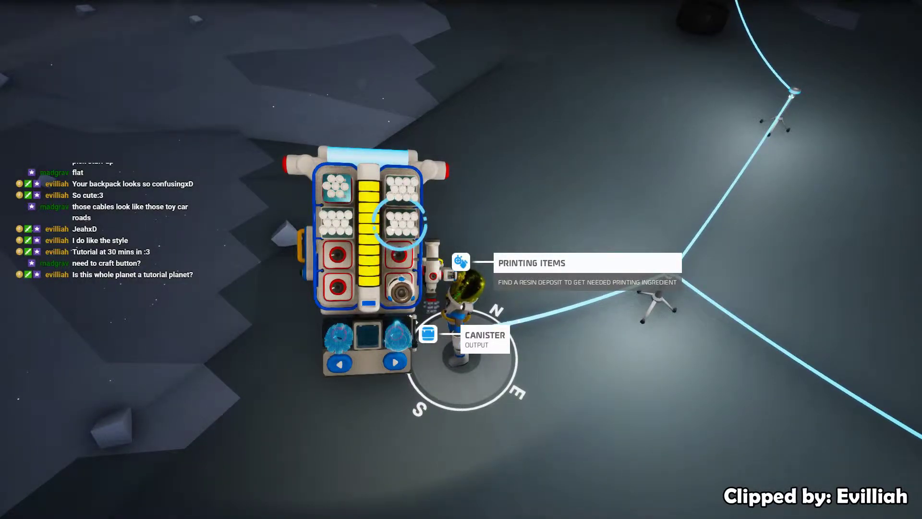
key("Tab")
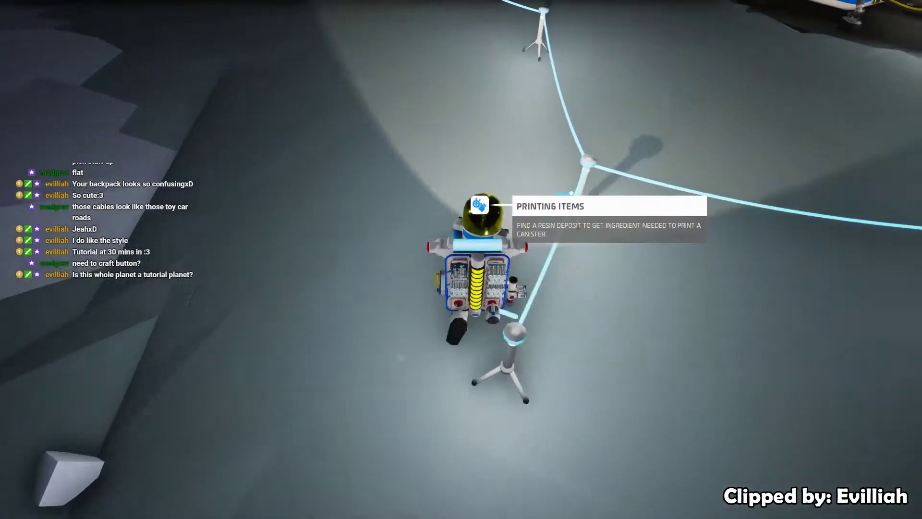
key("Tab")
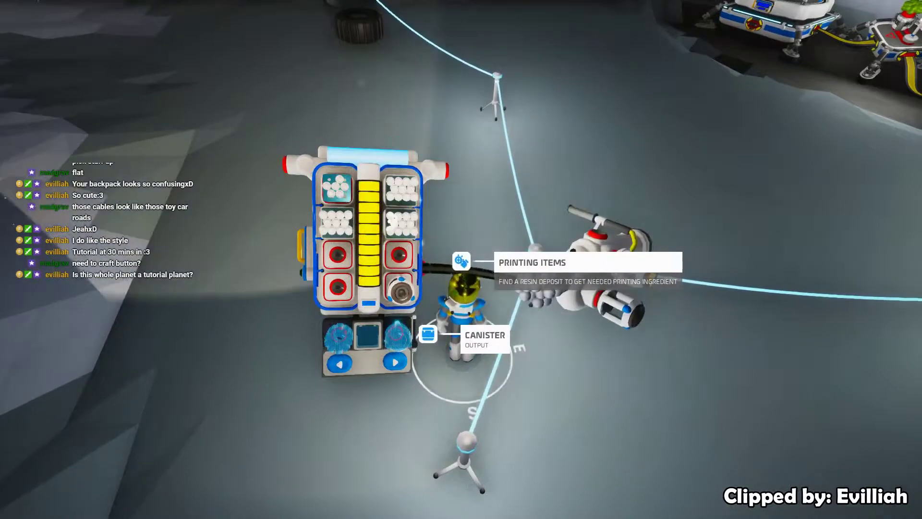
key("Tab")
key("w")
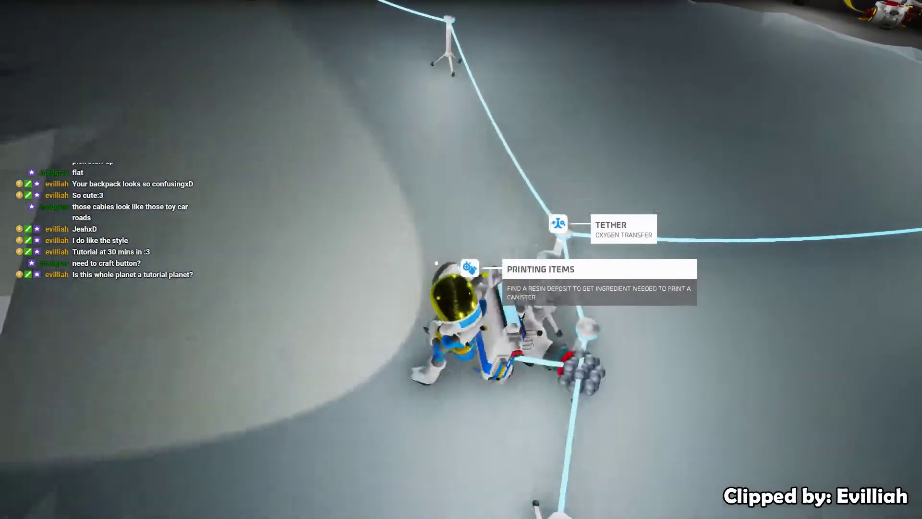
key("w")
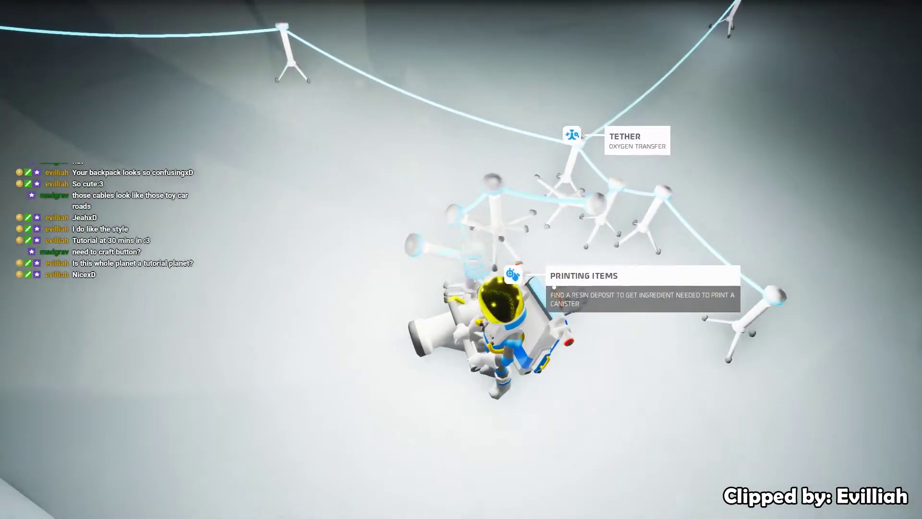
key("w")
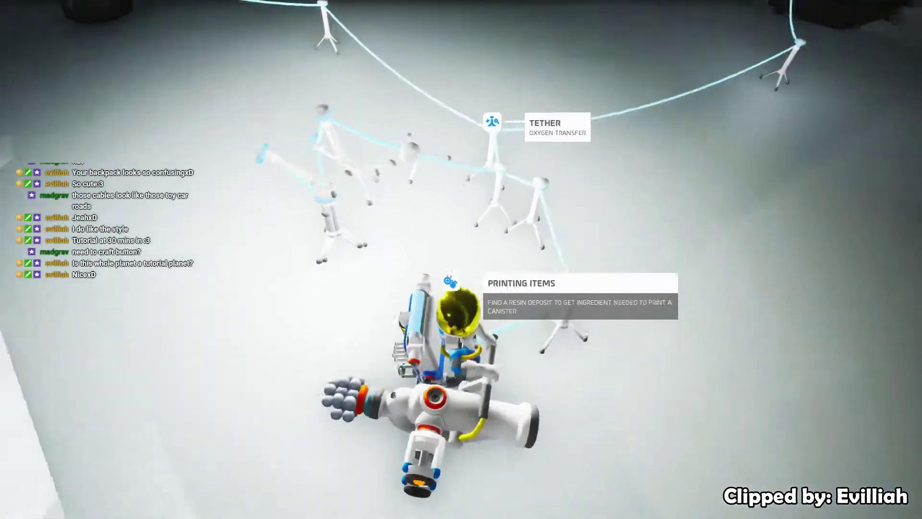
key("w")
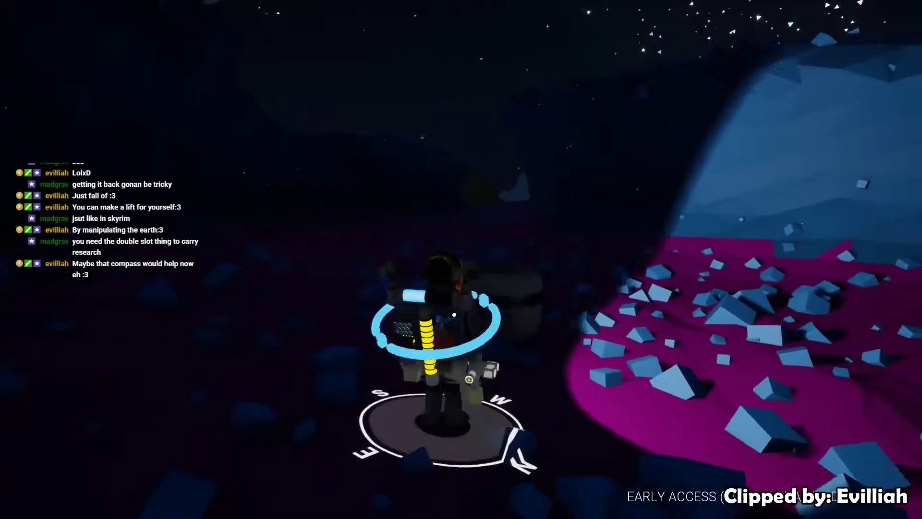
left_click(495, 281)
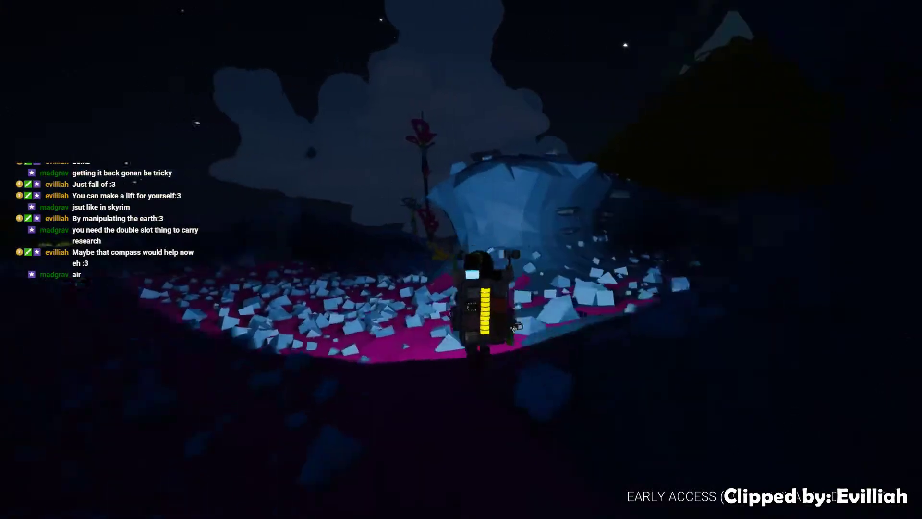
left_click_drag(396, 187, 396, 186)
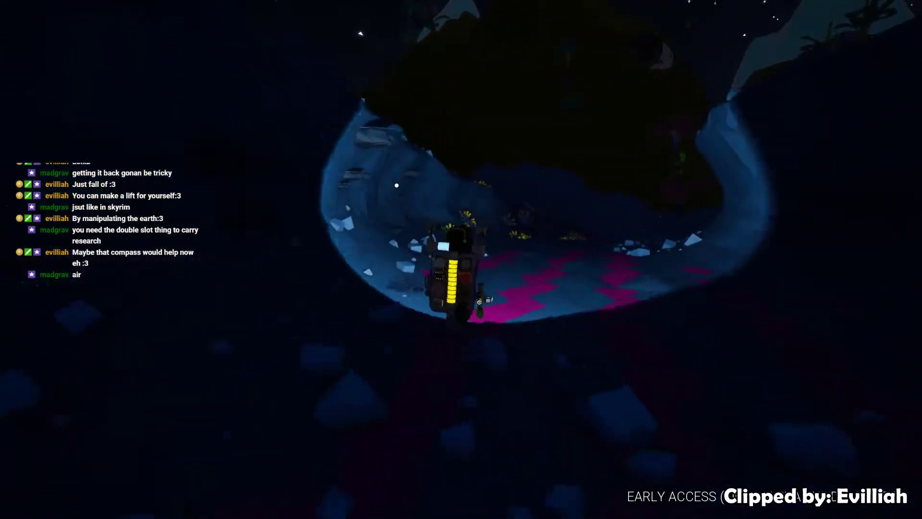
mouse_move(380, 169)
left_mouse_down()
mouse_move(363, 127)
mouse_move(375, 142)
mouse_move(472, 152)
left_mouse_up()
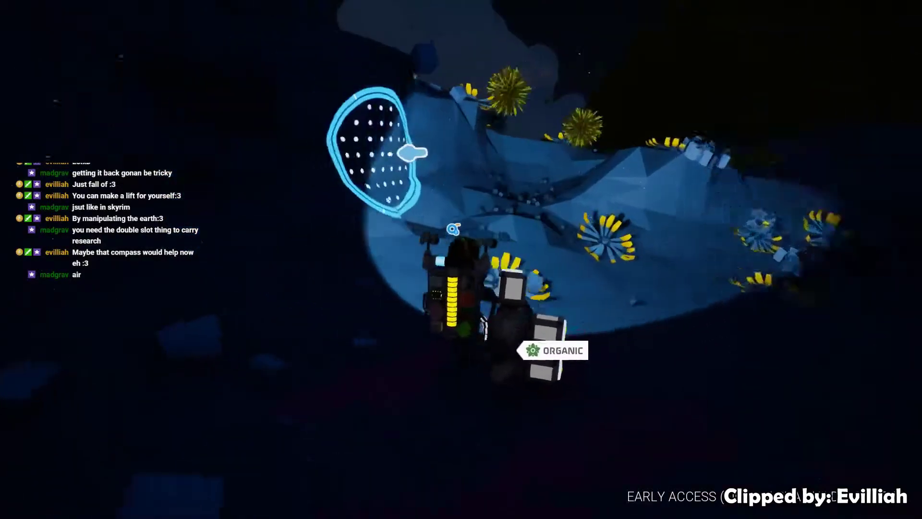
key("w")
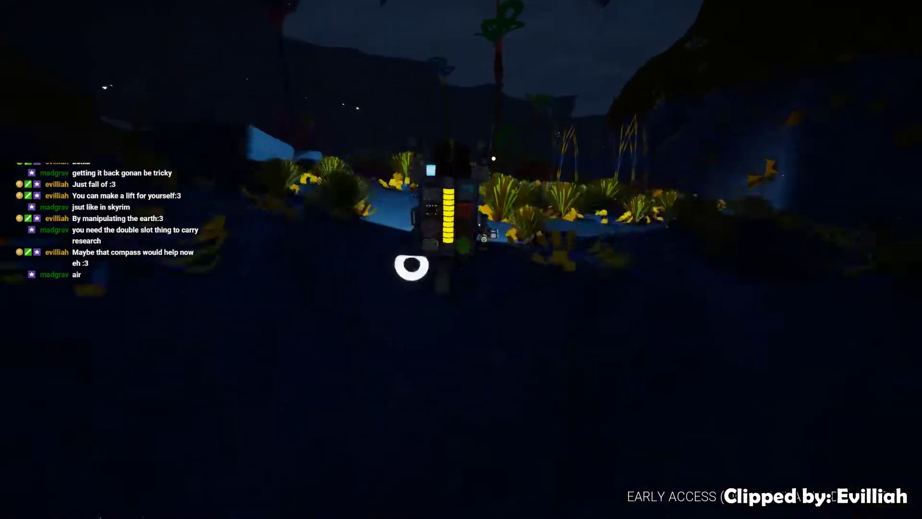
key("w")
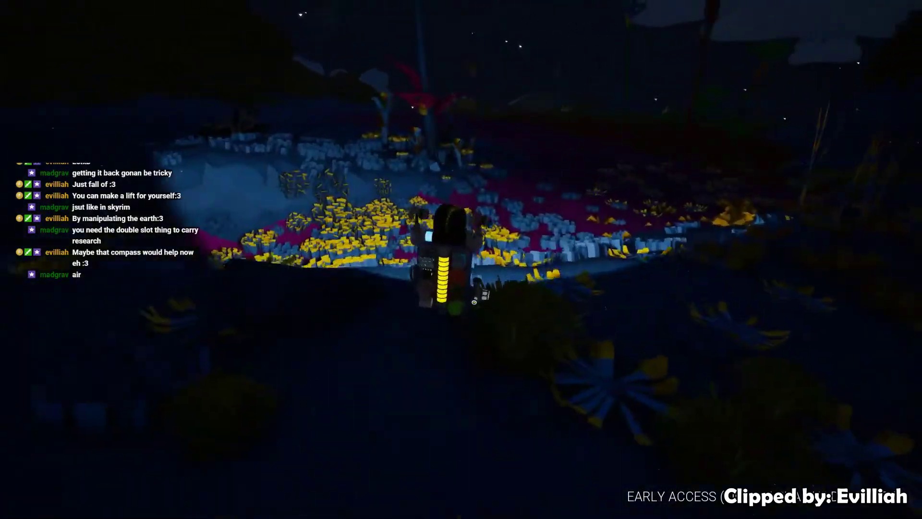
key("w")
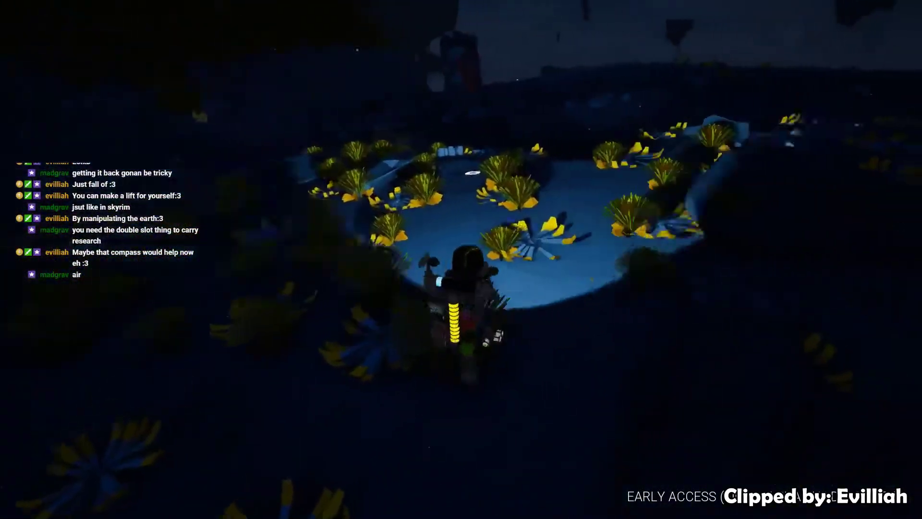
key("w")
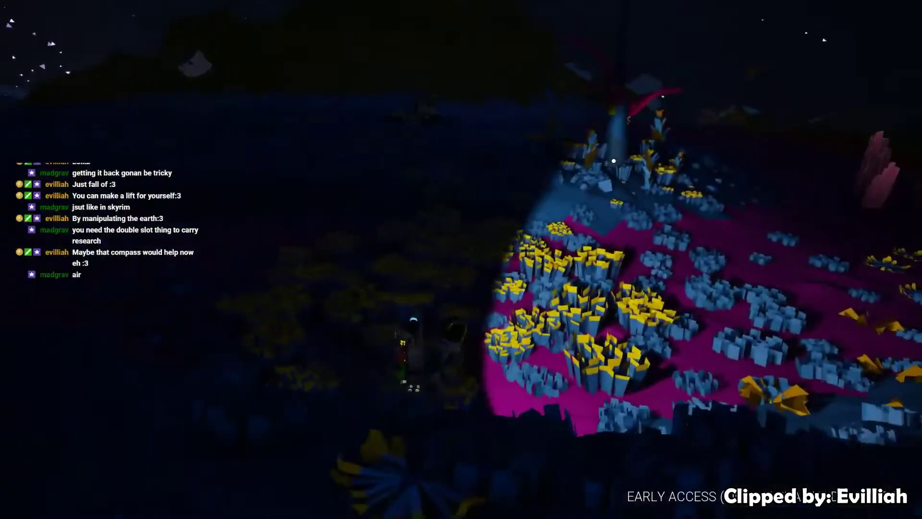
key("w")
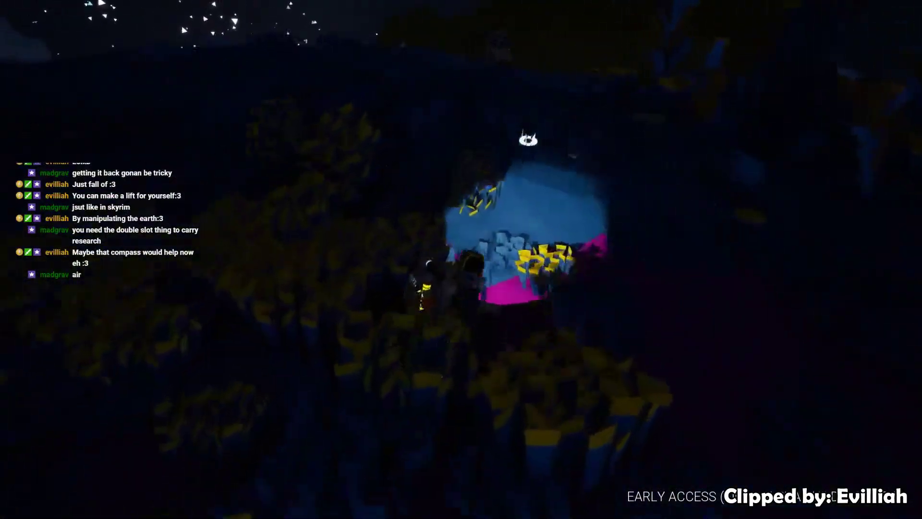
key("w")
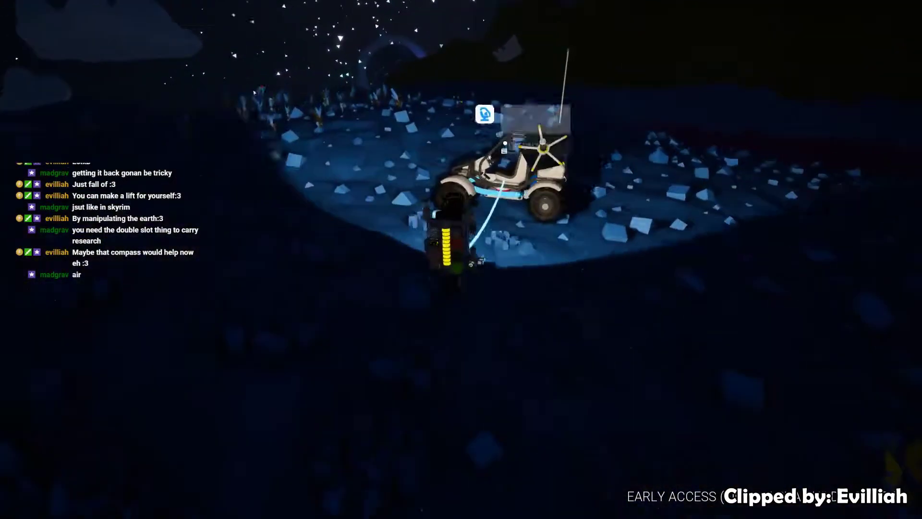
key("w")
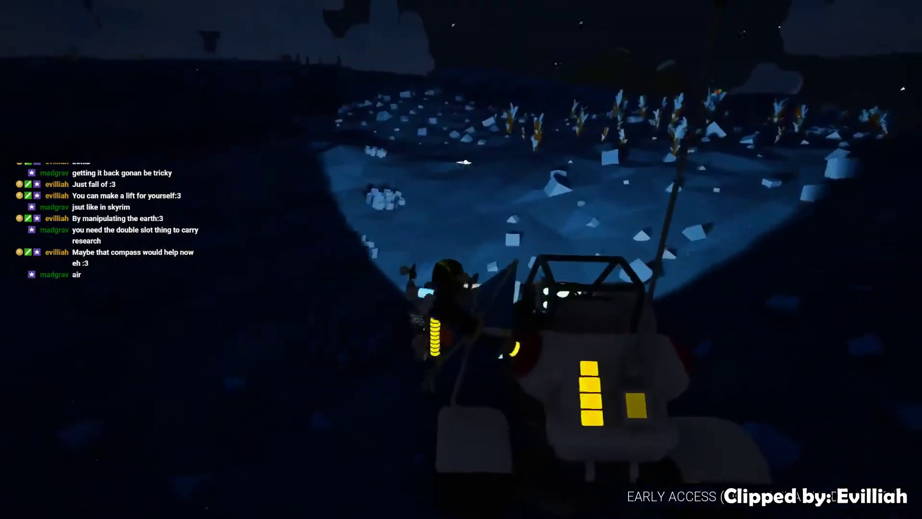
key("e")
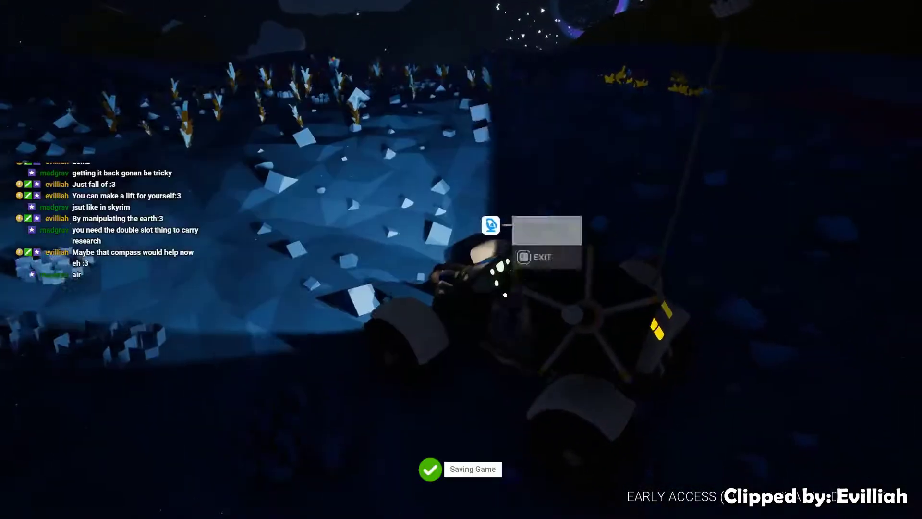
key("w")
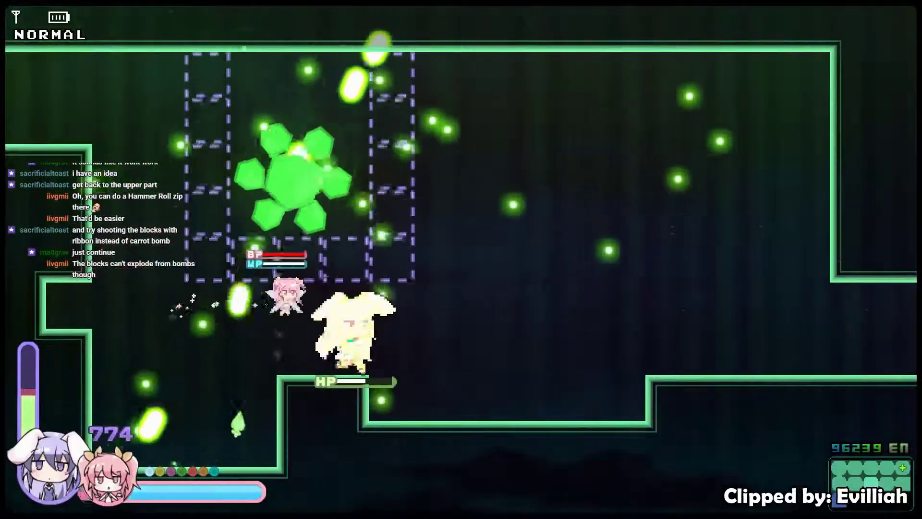
key("Right")
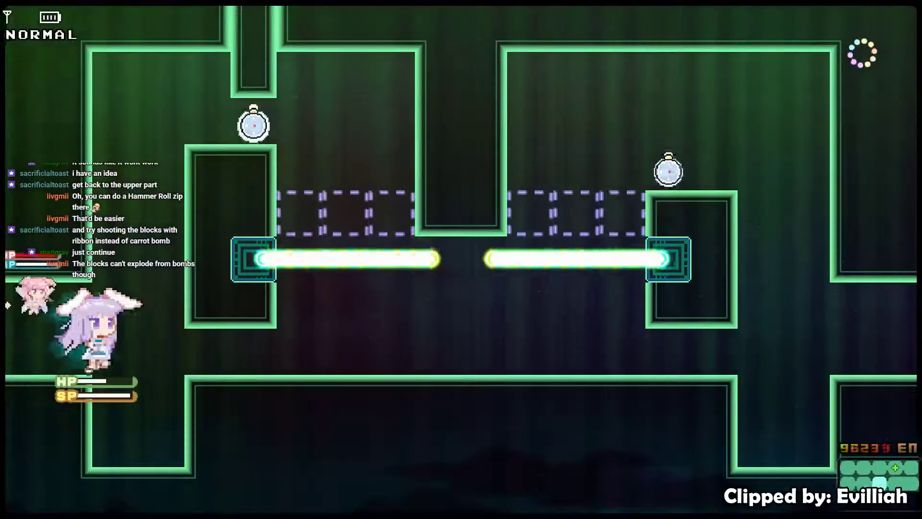
key("z")
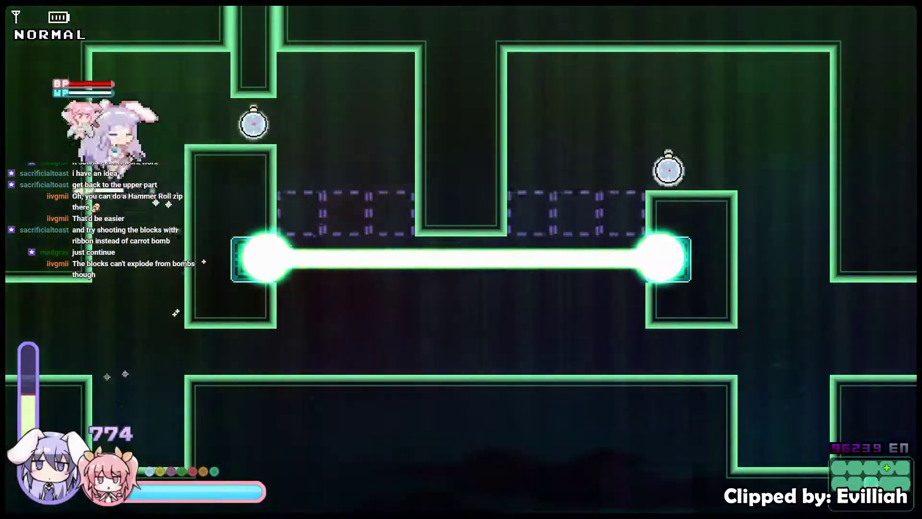
key("z")
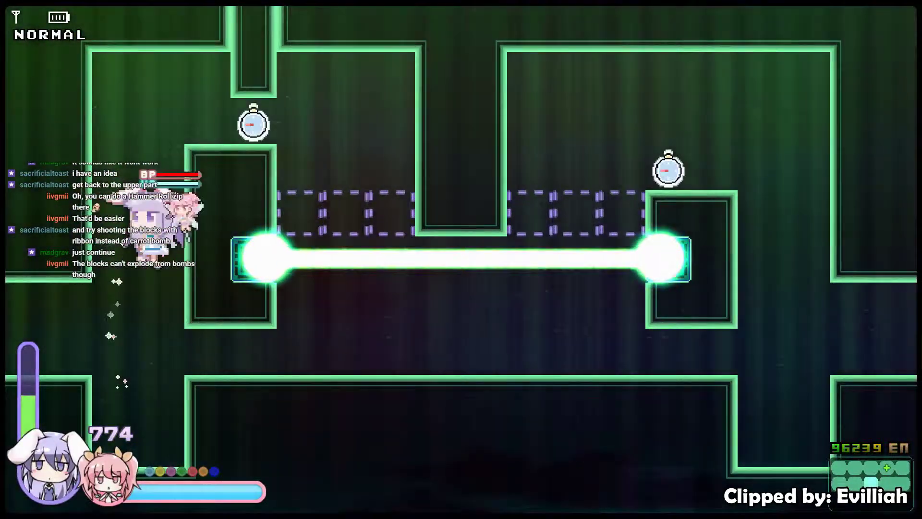
key("Right")
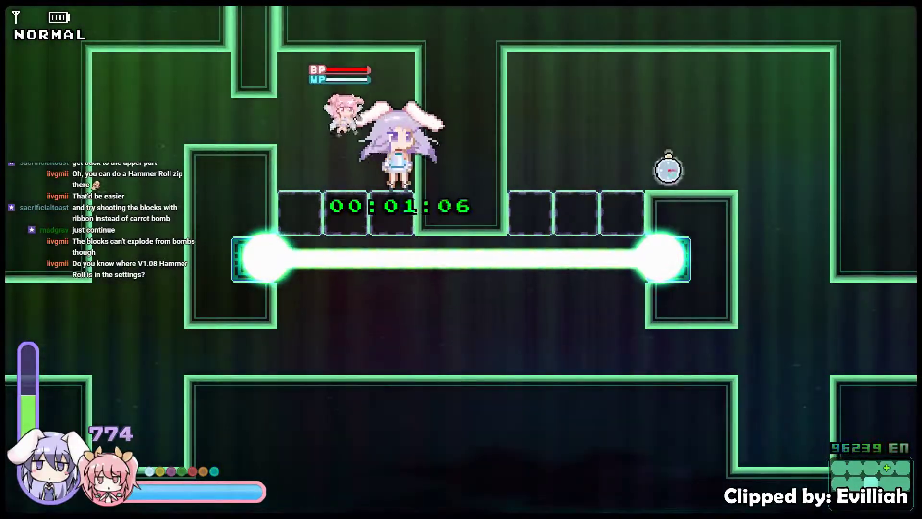
key("c")
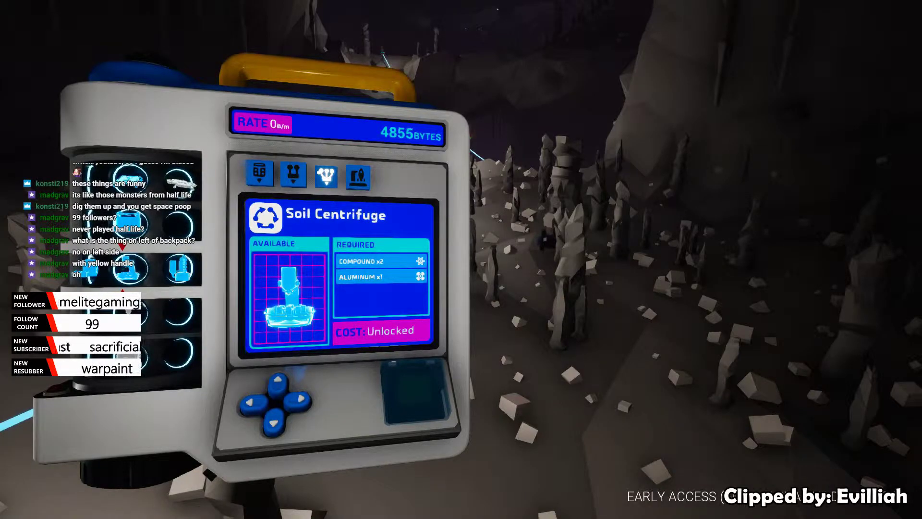
key("Tab")
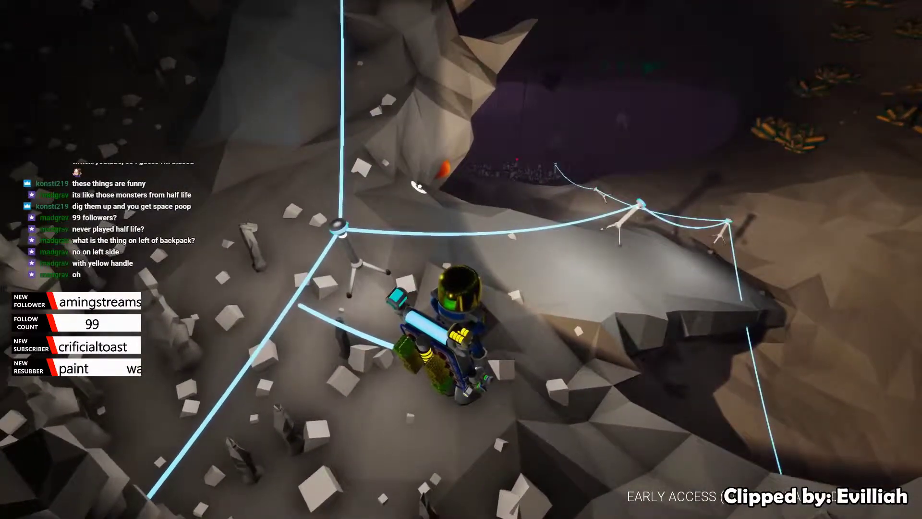
key("Tab")
key("Tab")
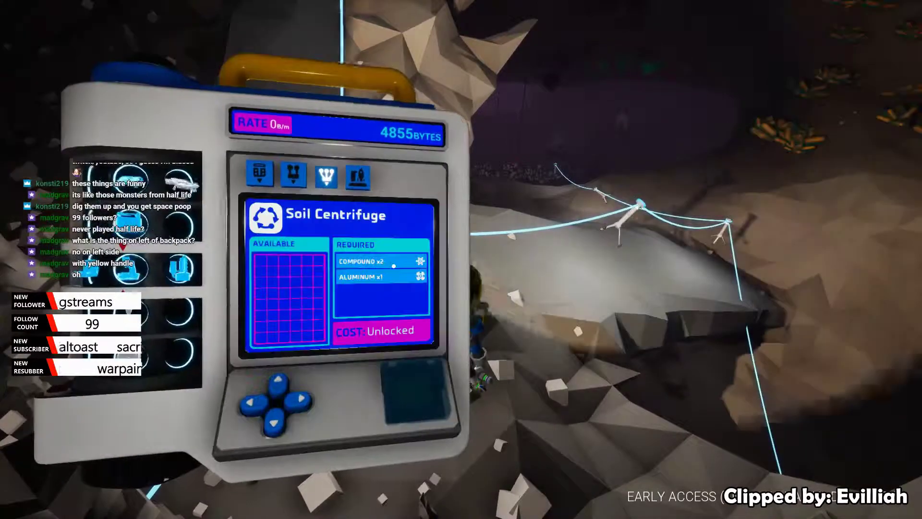
key("Tab")
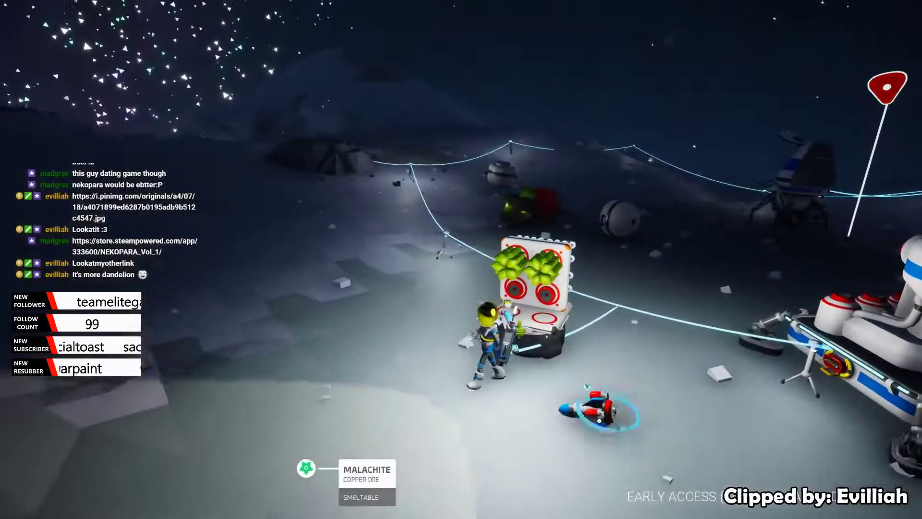
key("w")
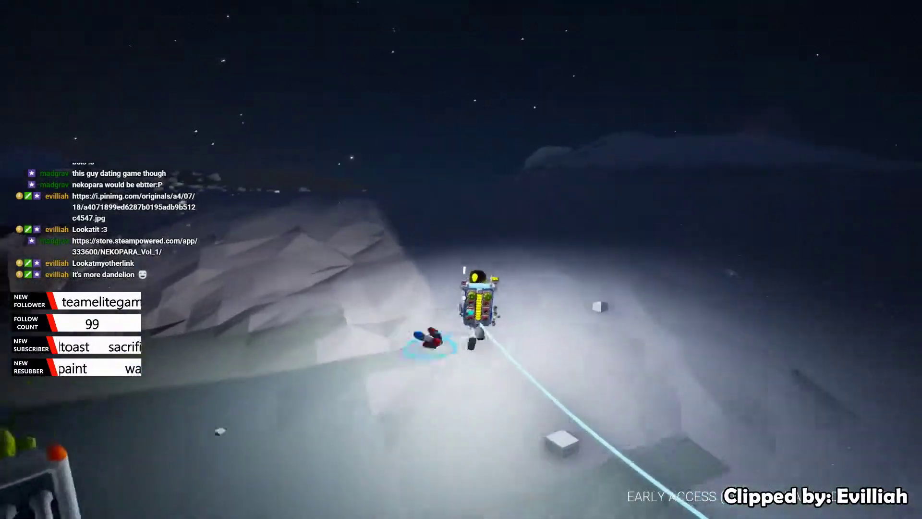
key("w")
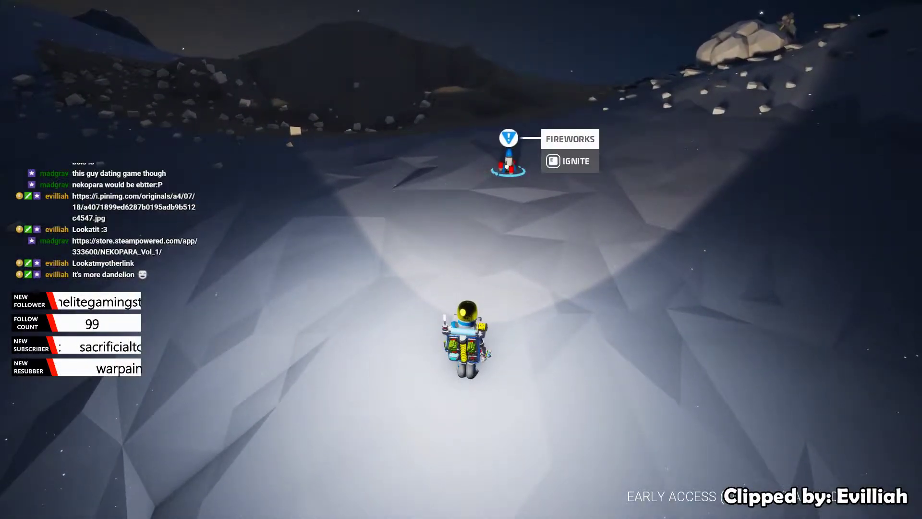
key("w")
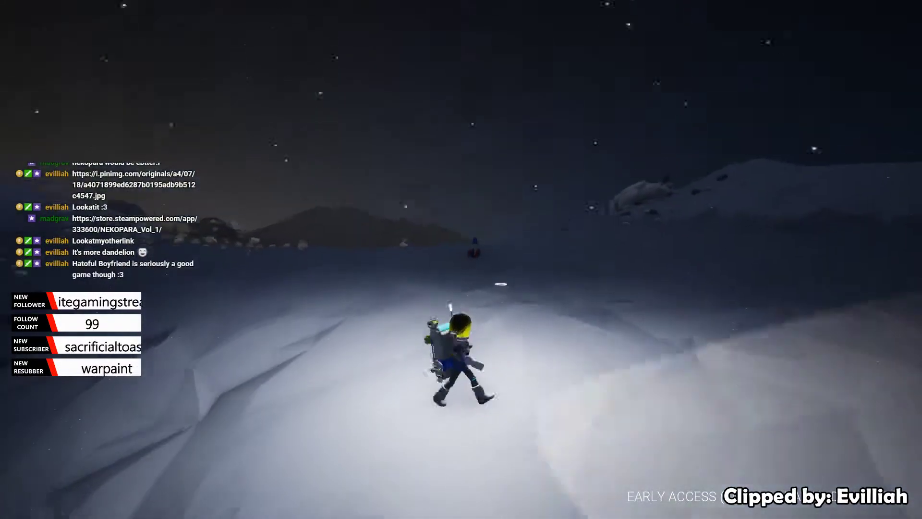
key("w")
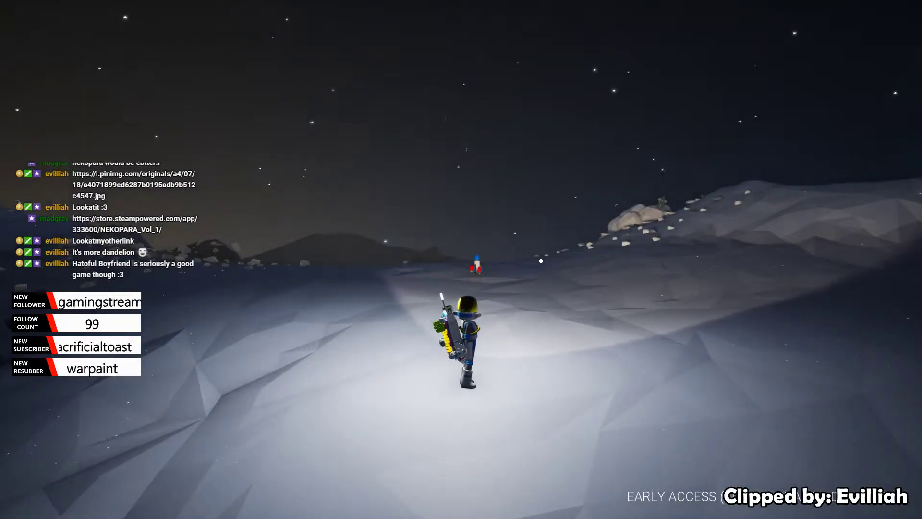
key("w")
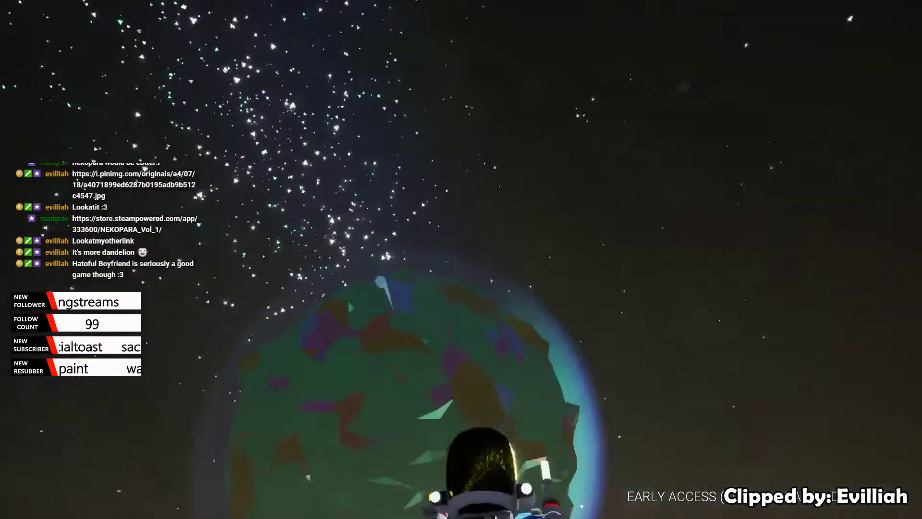
key("w")
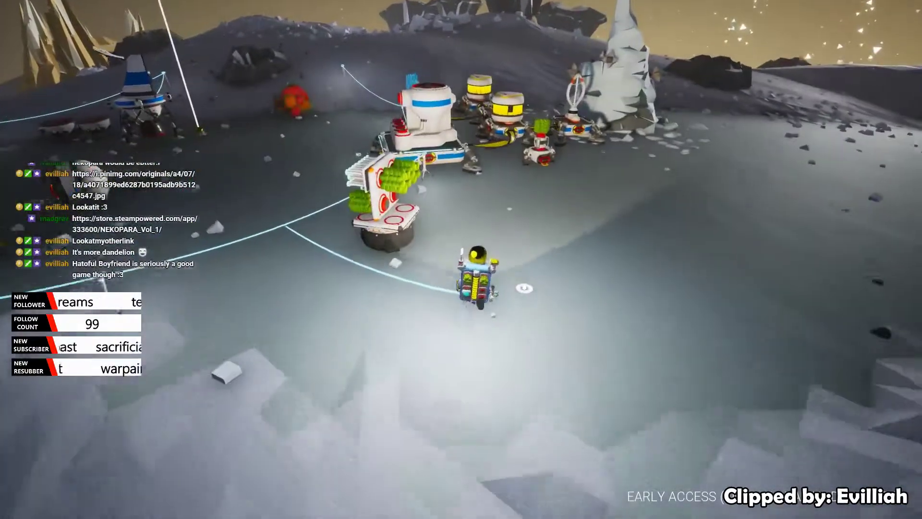
key("Tab")
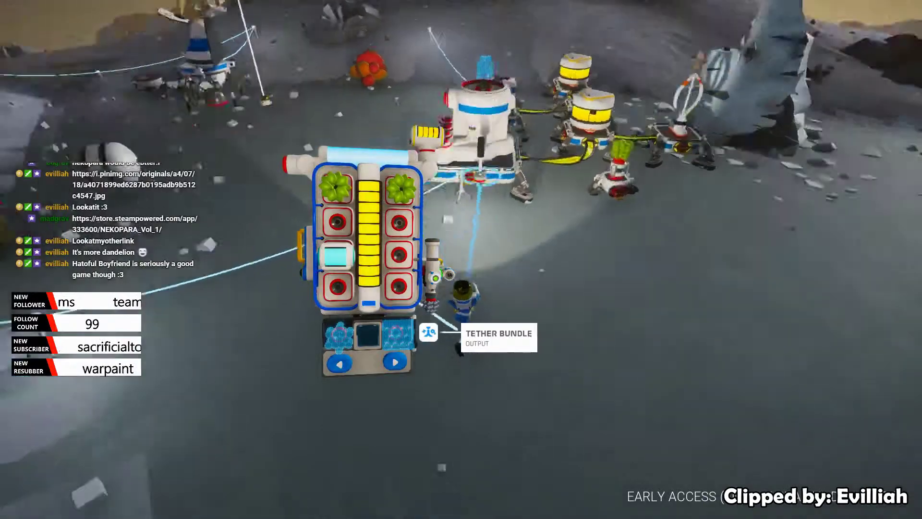
key("Tab")
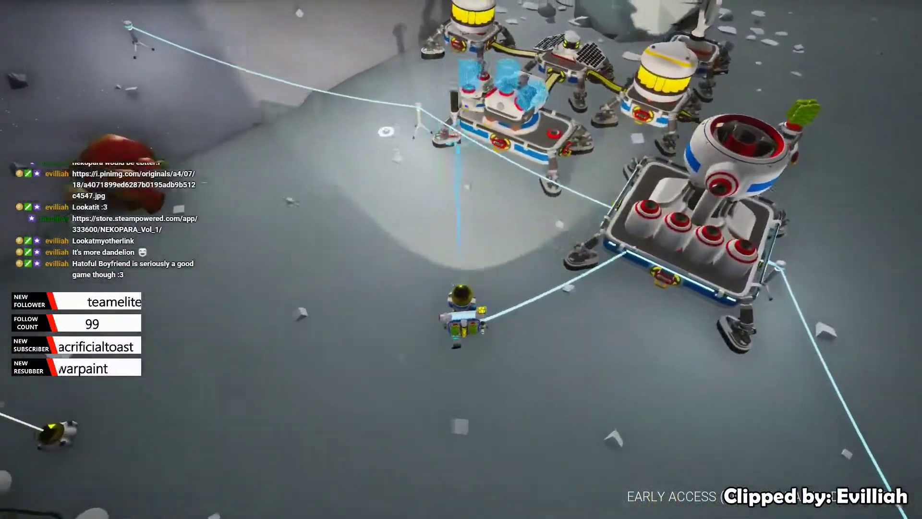
left_click_drag(461, 260, 360, 259)
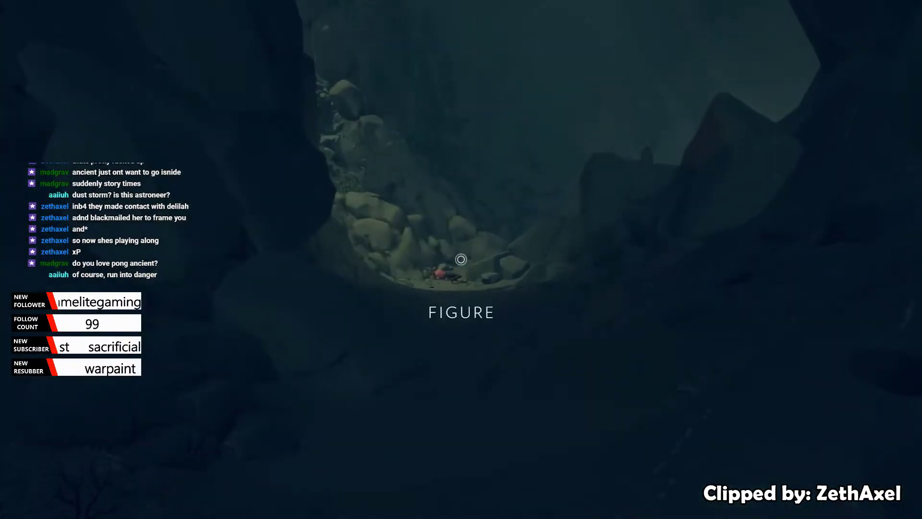
key("c")
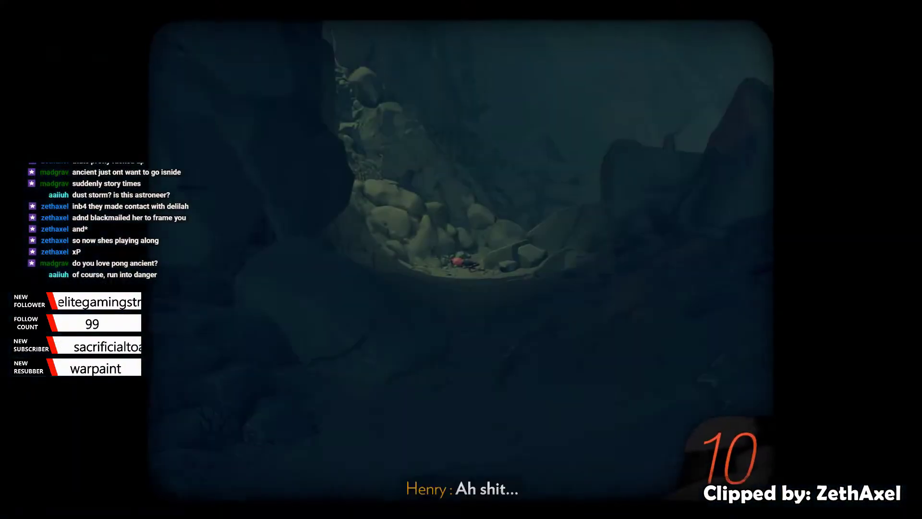
key("c")
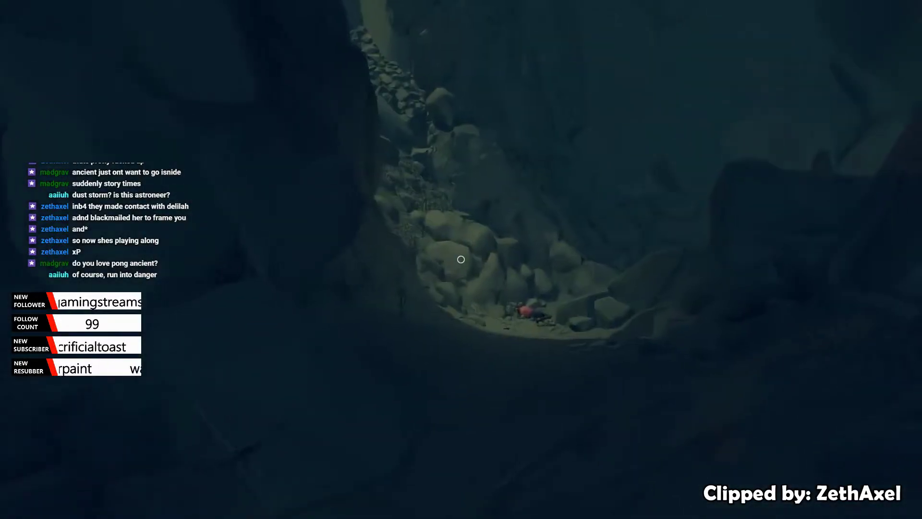
key("w")
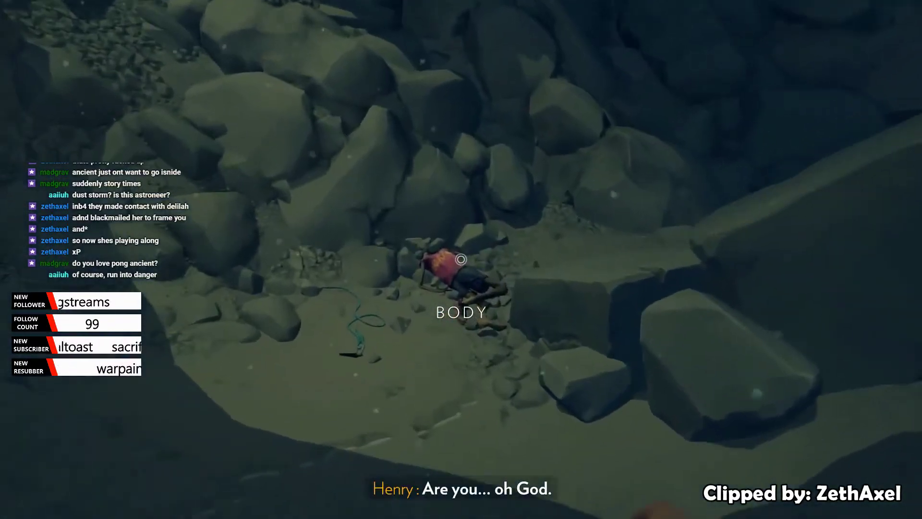
left_click(461, 259)
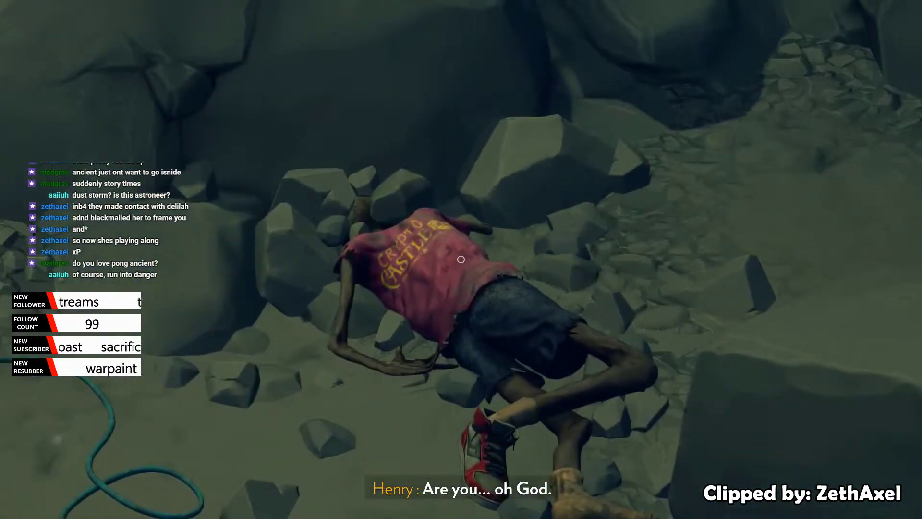
key("c")
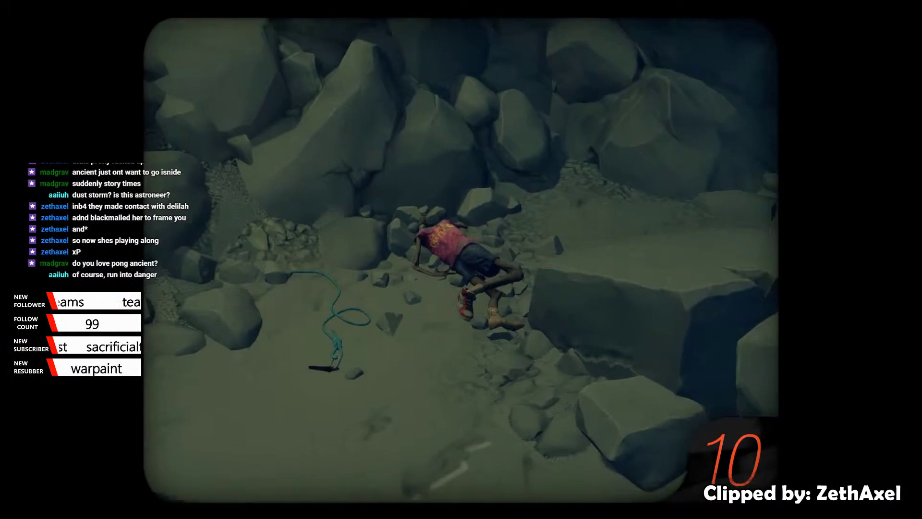